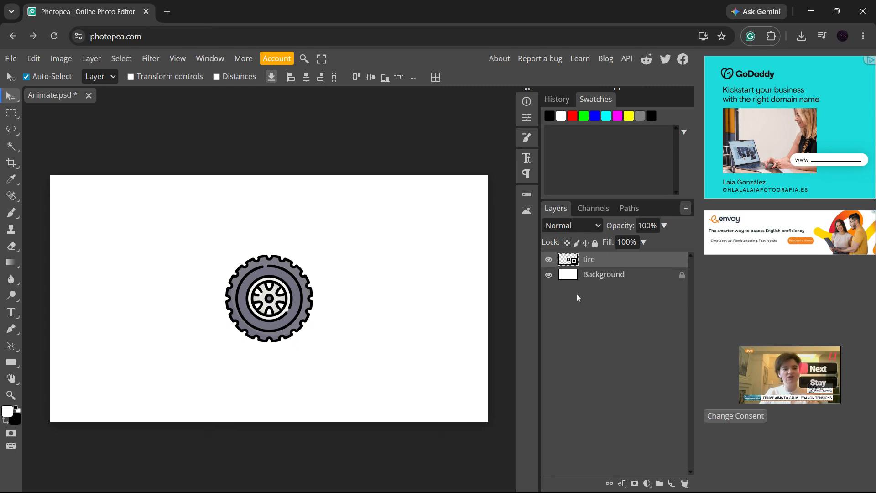
Step: Rename the tire layer as _a_tire so it acts as an animation frame
{"action": "double_click", "coordinate": [594, 261]}
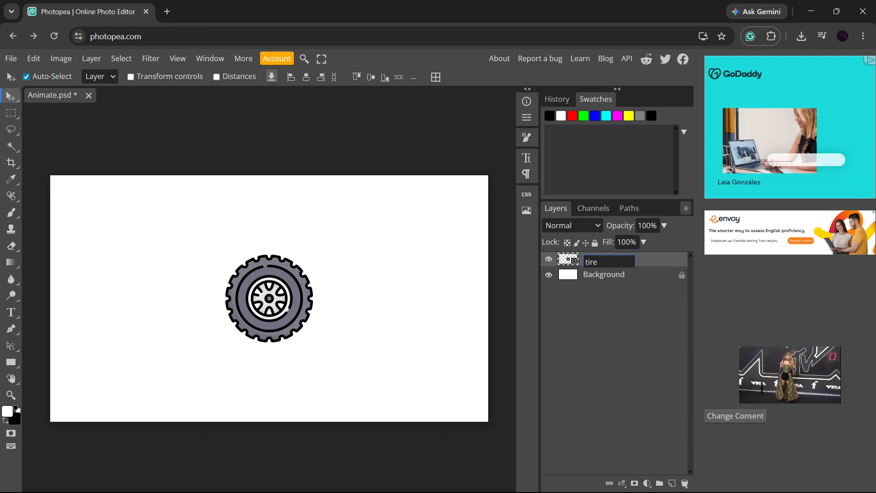
{"action": "type", "text": "_a_"}
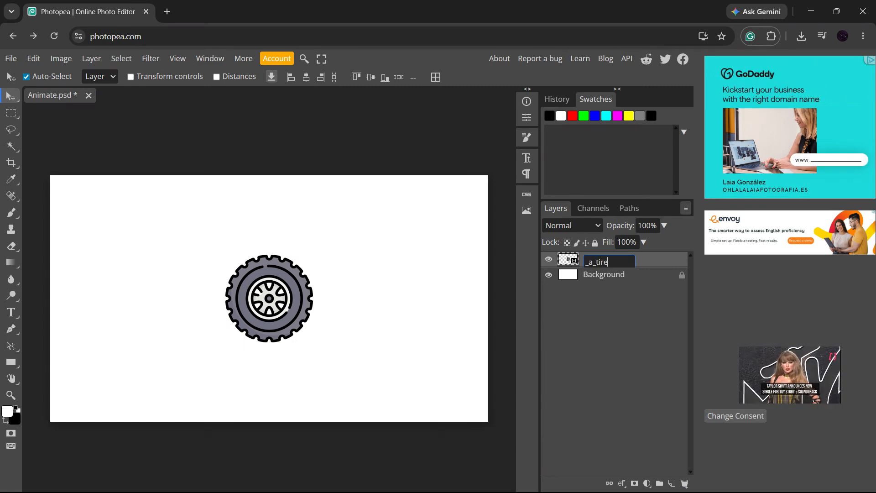
{"action": "key", "text": "ctrl+a"}
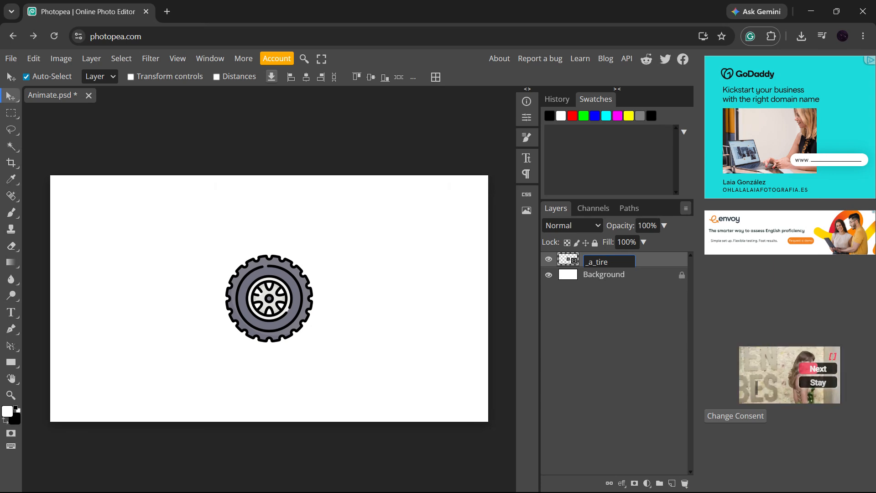
{"action": "key", "text": "Return"}
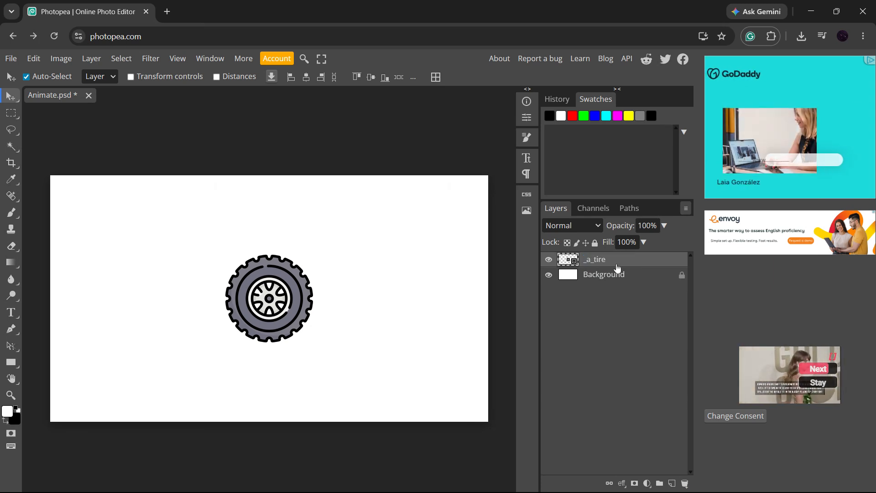
{"action": "key", "text": "ctrl+t"}
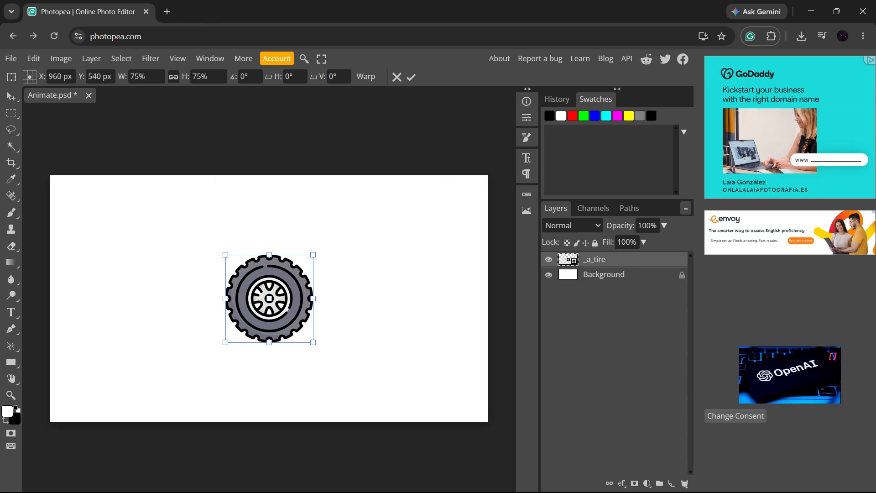
{"action": "mouse_move", "coordinate": [278, 287]}
{"action": "left_mouse_down"}
{"action": "mouse_move", "coordinate": [115, 220]}
{"action": "mouse_move", "coordinate": [238, 260]}
{"action": "mouse_move", "coordinate": [308, 230]}
{"action": "mouse_move", "coordinate": [374, 319]}
{"action": "mouse_move", "coordinate": [487, 392]}
{"action": "mouse_move", "coordinate": [277, 309]}
{"action": "mouse_move", "coordinate": [275, 270]}
{"action": "mouse_move", "coordinate": [276, 295]}
{"action": "left_mouse_up"}
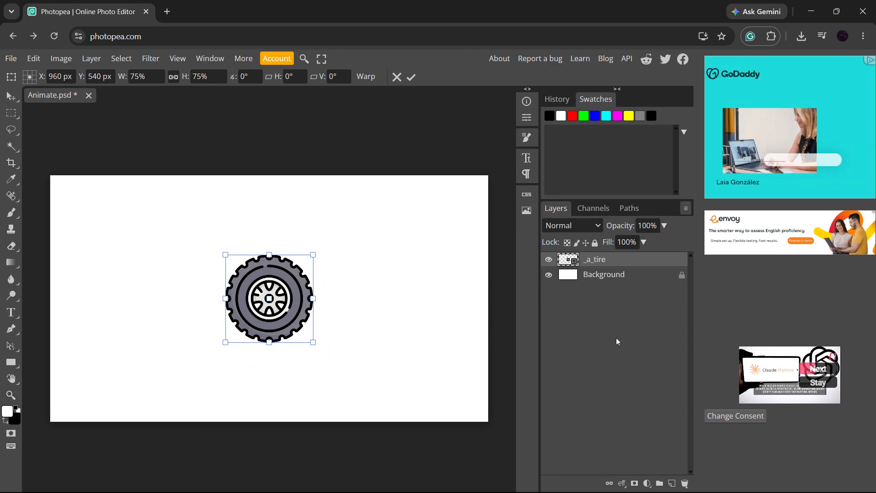
{"action": "key", "text": "Return"}
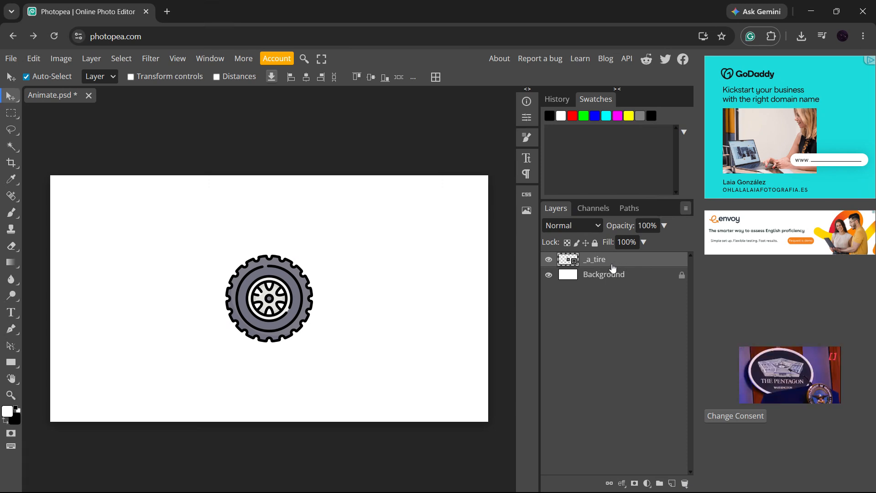
Step: Duplicate the _a_tire layer
{"action": "key", "text": "ctrl+j"}
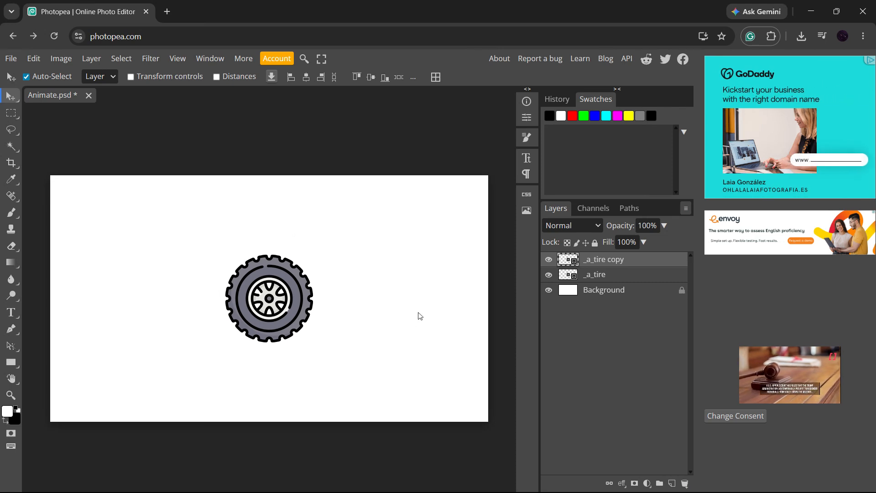
{"action": "key", "text": "ctrl+t"}
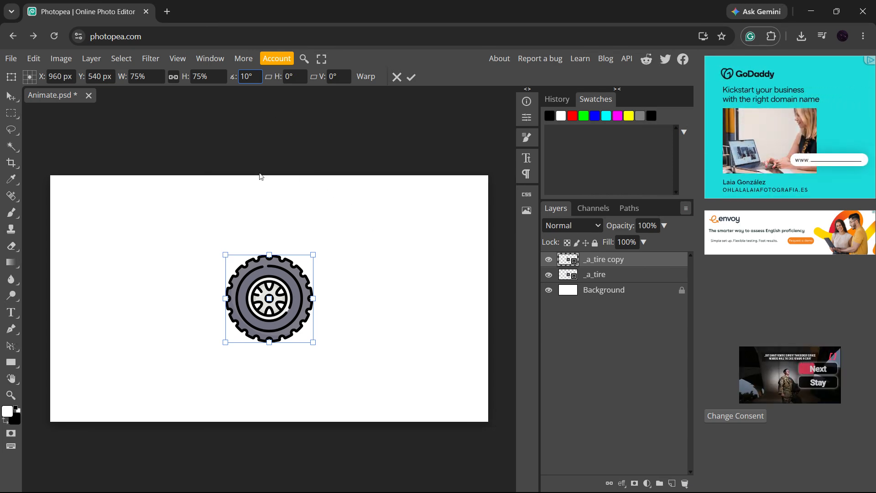
{"action": "key", "text": "Return"}
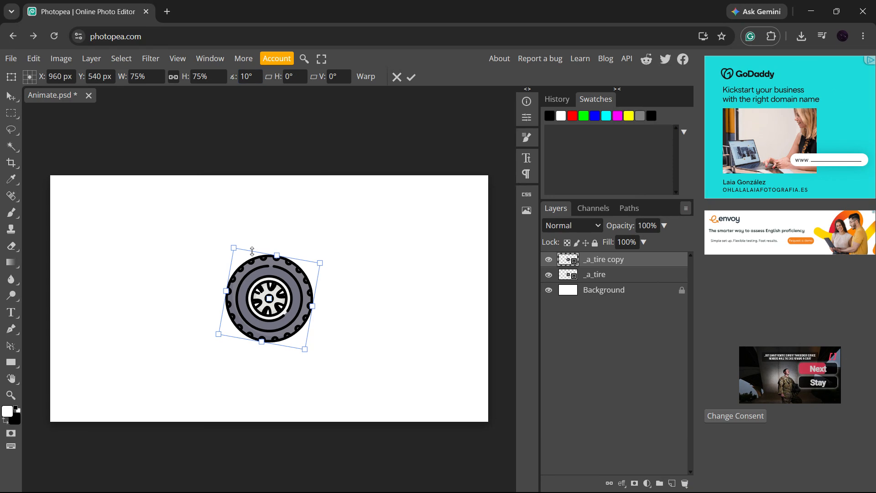
{"action": "mouse_move", "coordinate": [296, 294]}
{"action": "left_mouse_down"}
{"action": "mouse_move", "coordinate": [332, 275]}
{"action": "mouse_move", "coordinate": [293, 292]}
{"action": "mouse_move", "coordinate": [114, 288]}
{"action": "mouse_move", "coordinate": [288, 295]}
{"action": "left_mouse_up"}
{"action": "key", "text": "Escape"}
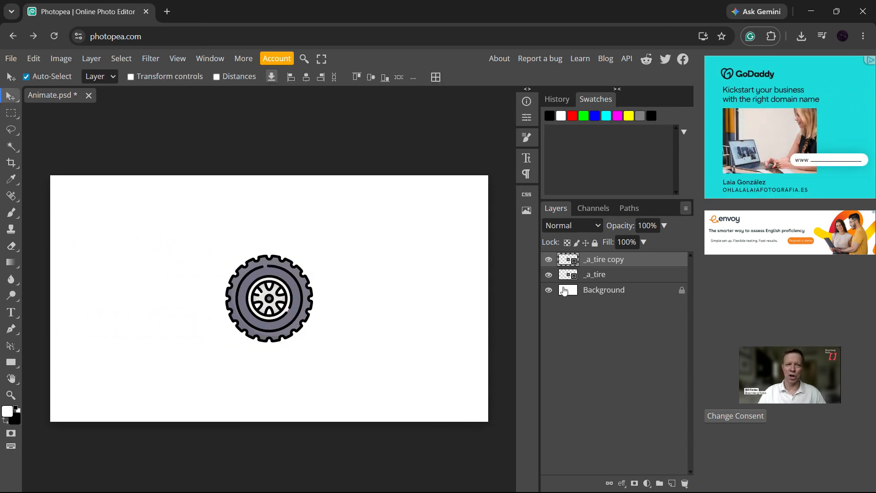
Step: Rotate the _a_tire copy layer to 10° with Free Transform, and duplicate it for another frame
{"action": "left_click", "coordinate": [620, 278]}
{"action": "left_click", "coordinate": [629, 264]}
{"action": "key", "text": "ctrl+alt+t"}
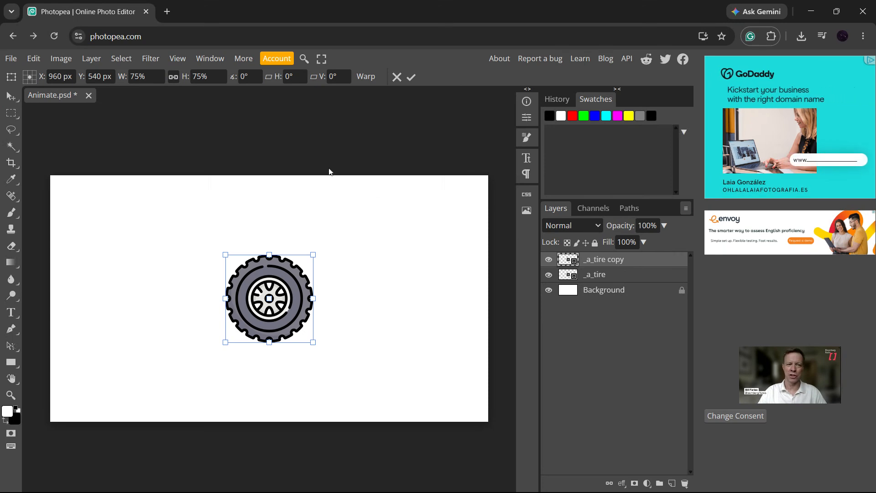
{"action": "key", "text": "Return"}
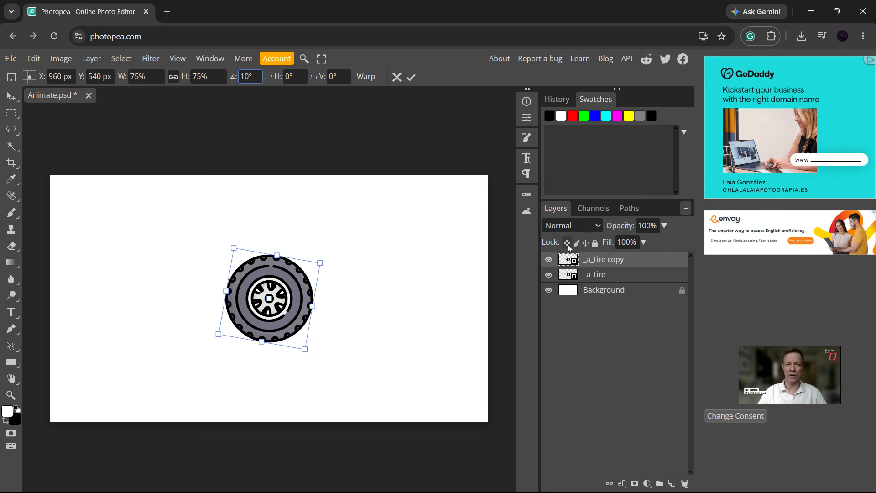
{"action": "key", "text": "Return"}
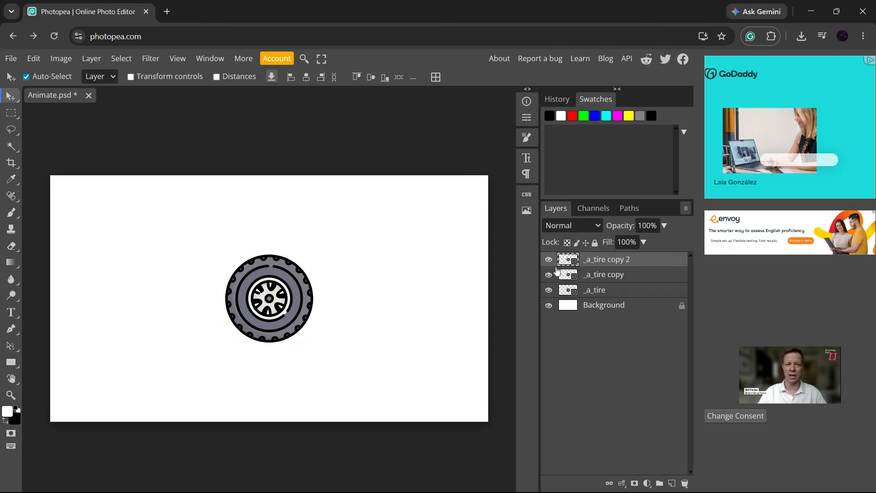
Step: Rotate the _a_tire copy 2 layer to an angle of 20°
{"action": "key", "text": "ctrl+t"}
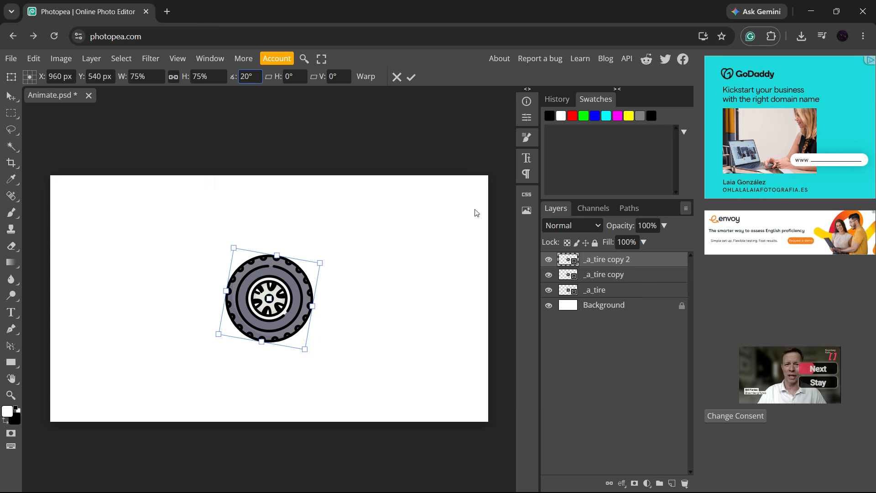
{"action": "key", "text": "Return"}
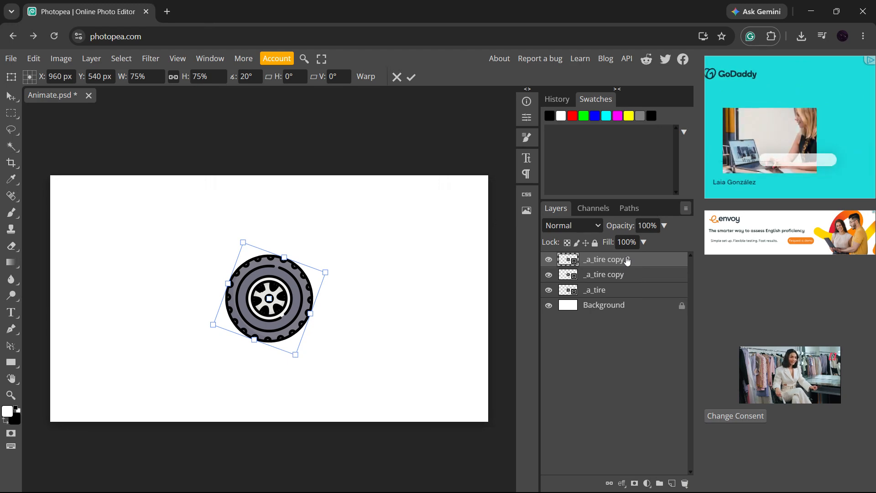
{"action": "key", "text": "Return"}
Step: Duplicate the 20° tire layer and rotate the new copy to 30°
{"action": "key", "text": "ctrl+j"}
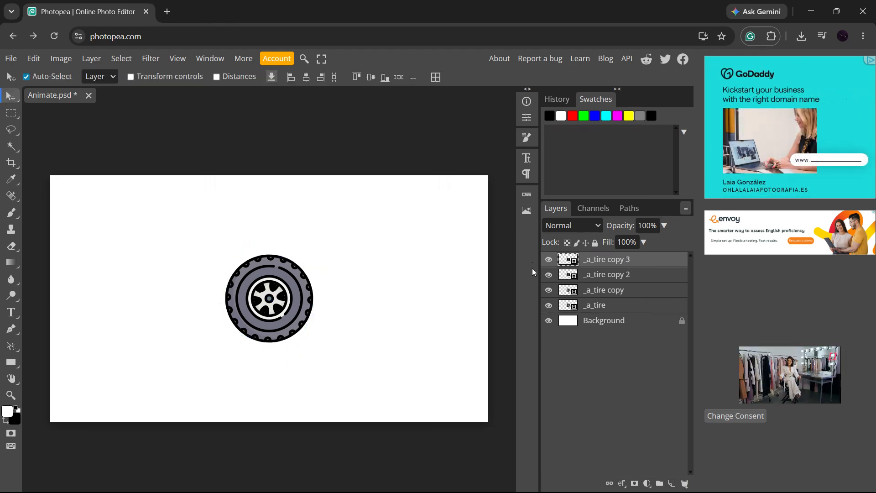
{"action": "key", "text": "ctrl+t"}
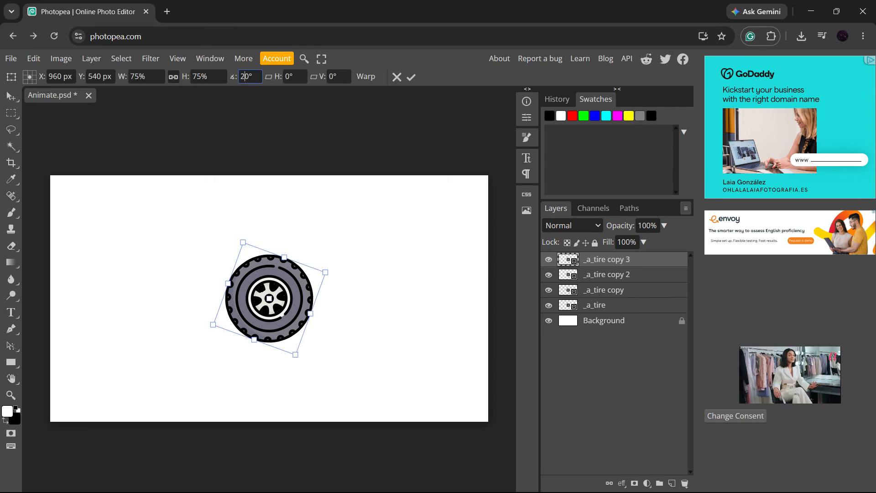
{"action": "type", "text": "3"}
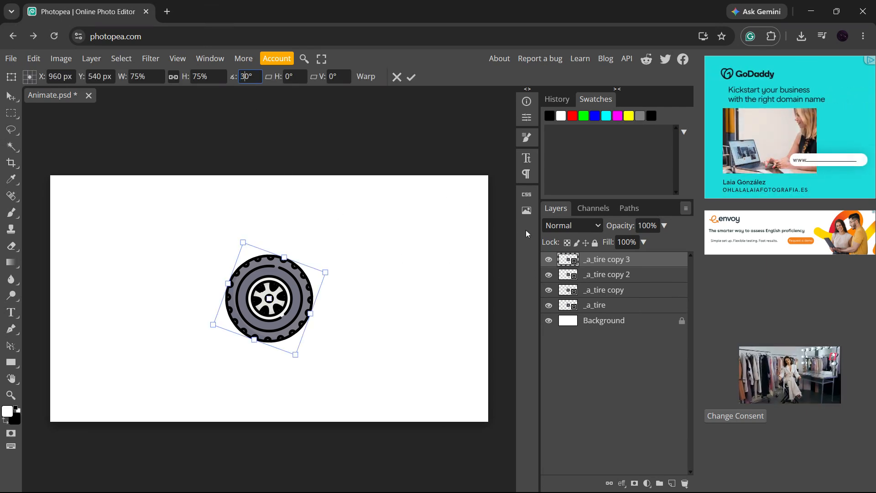
{"action": "key", "text": "Return"}
{"action": "key", "text": "Return"}
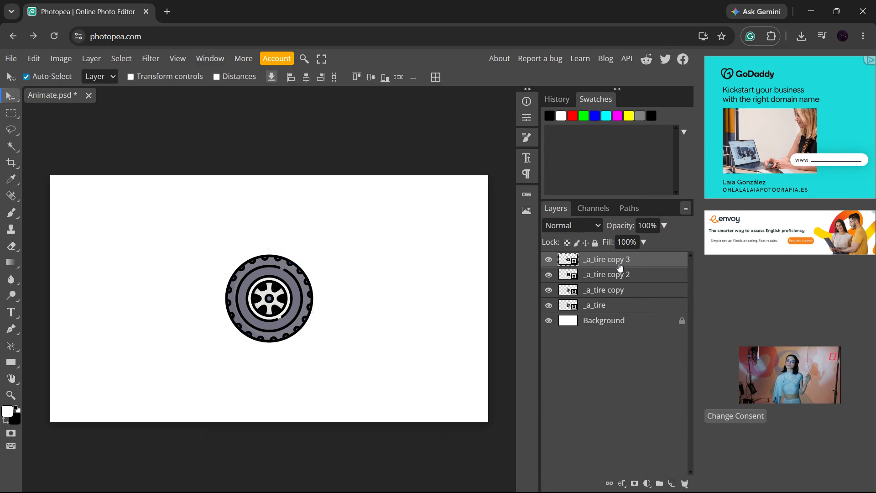
Step: Duplicate the 30° tire layer and rotate the new copy to 40°
{"action": "key", "text": "ctrl+j"}
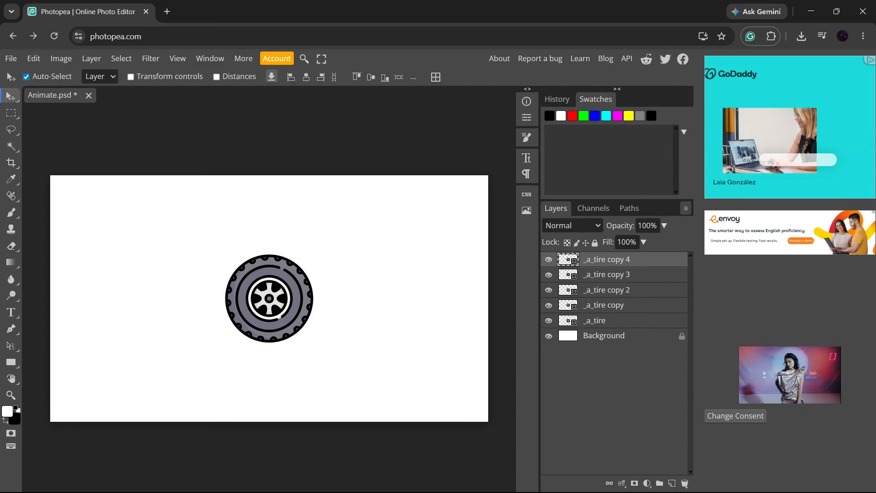
{"action": "key", "text": "ctrl+t"}
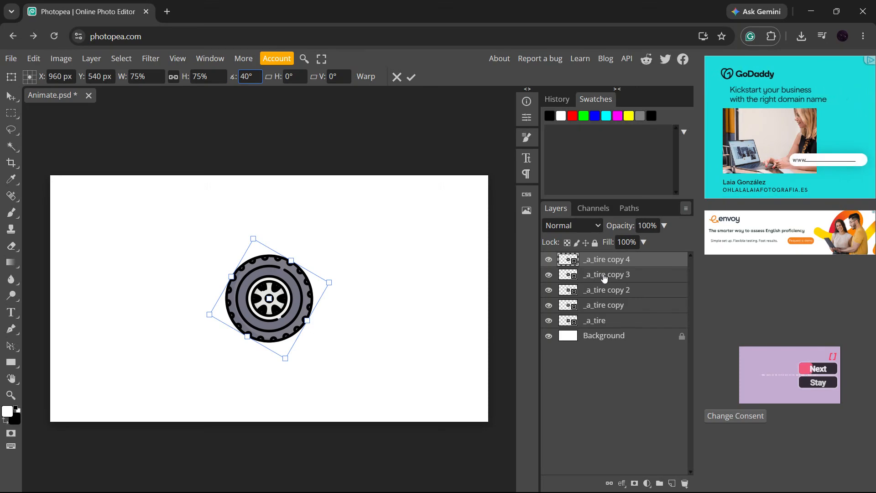
{"action": "key", "text": "Return"}
{"action": "key", "text": "Return"}
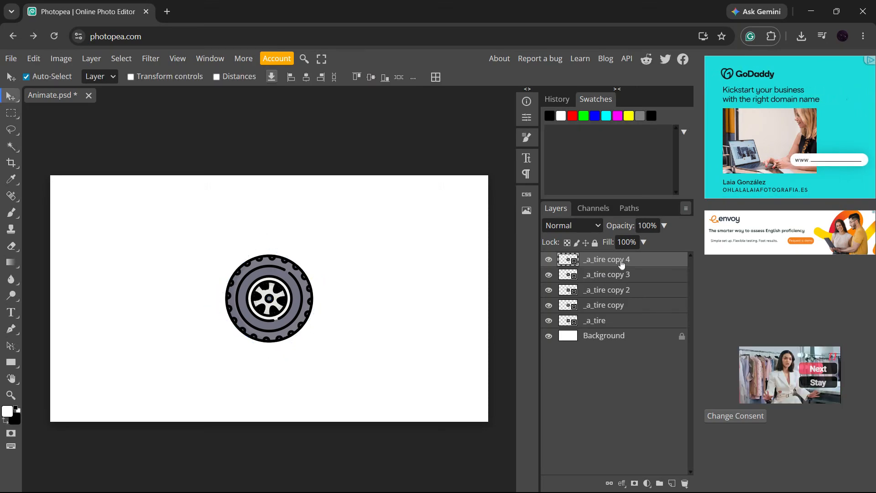
Step: Duplicate the 40° tire layer and rotate the new copy to 50°
{"action": "key", "text": "ctrl+j"}
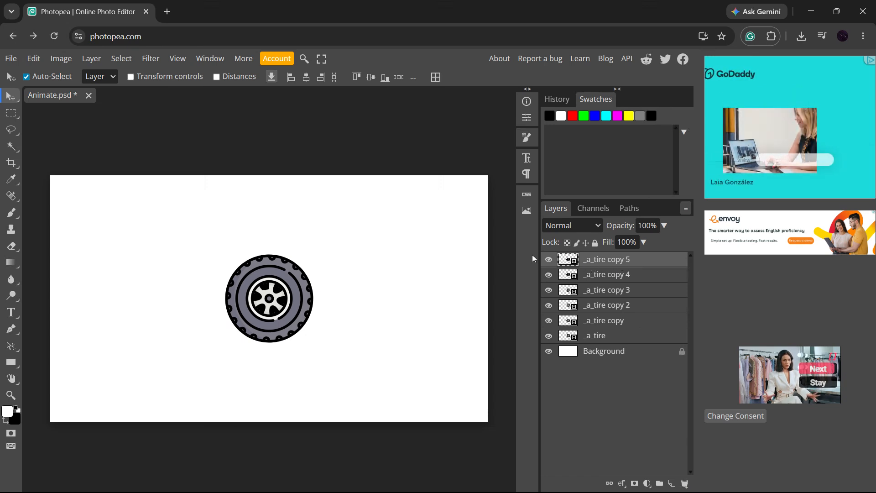
{"action": "key", "text": "ctrl+t"}
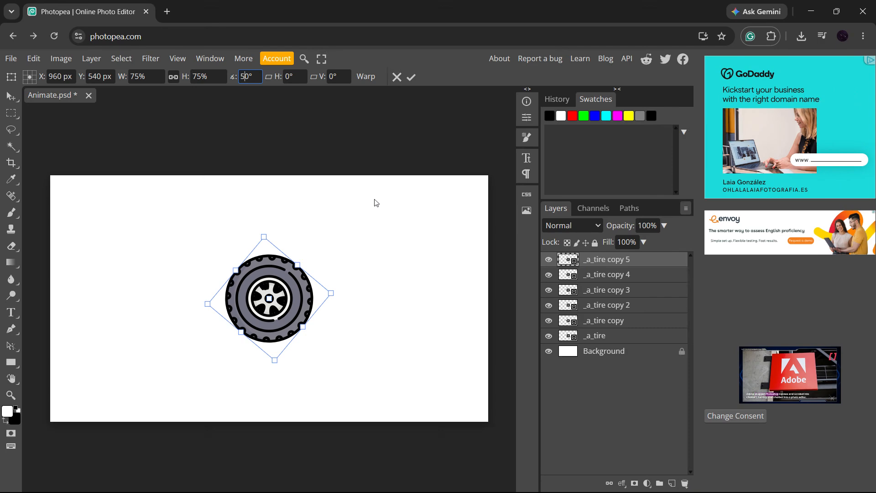
{"action": "key", "text": "Return"}
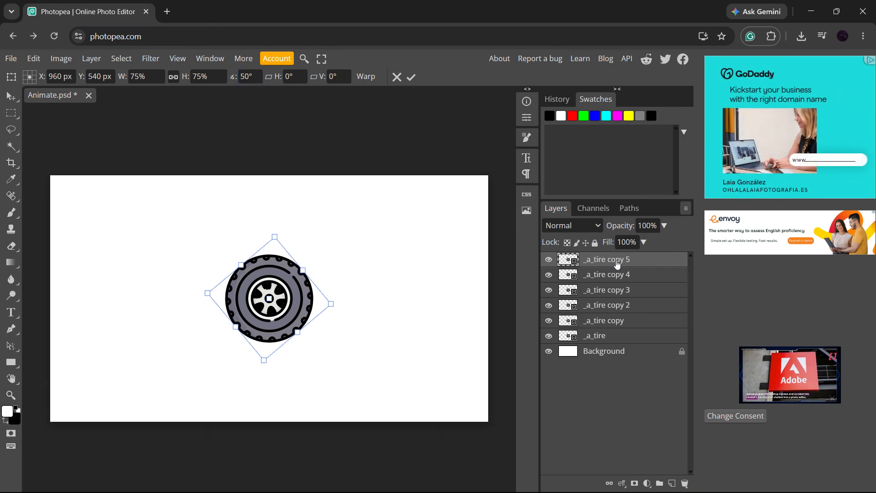
{"action": "key", "text": "Return"}
Step: Duplicate the 50° tire layer and rotate the new copy to 60°
{"action": "key", "text": "ctrl+j"}
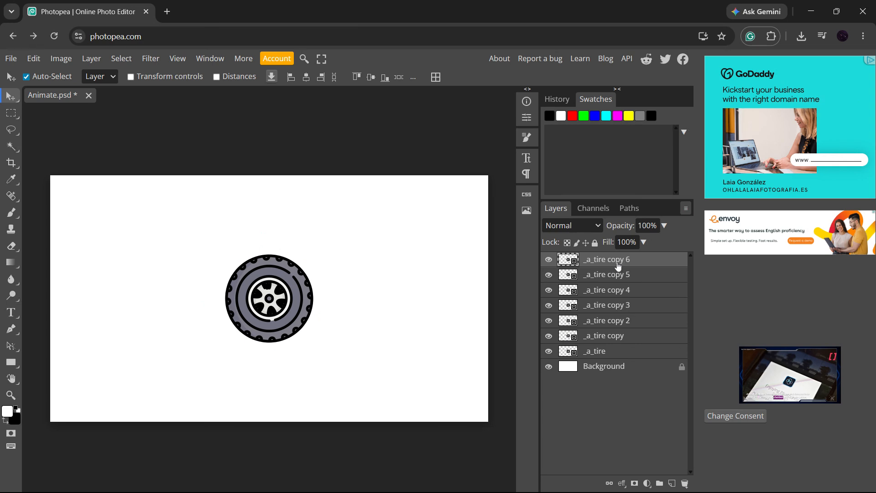
{"action": "key", "text": "ctrl+t"}
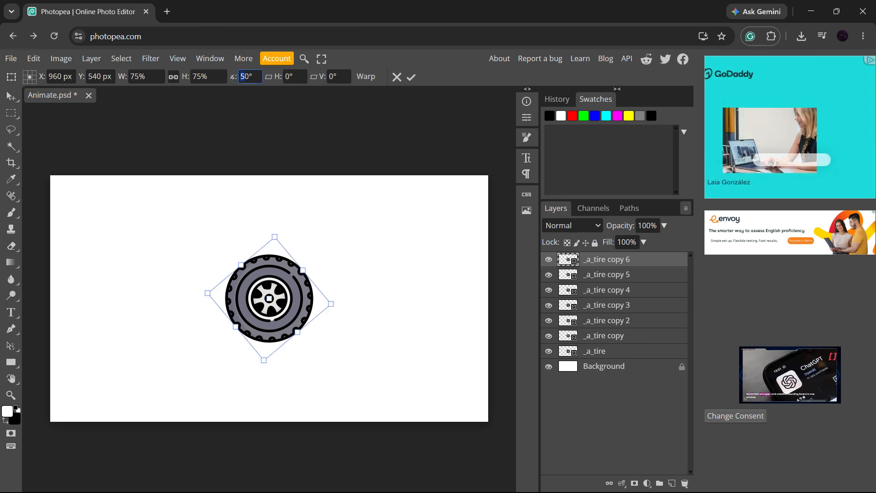
{"action": "type", "text": "6"}
{"action": "key", "text": "Return"}
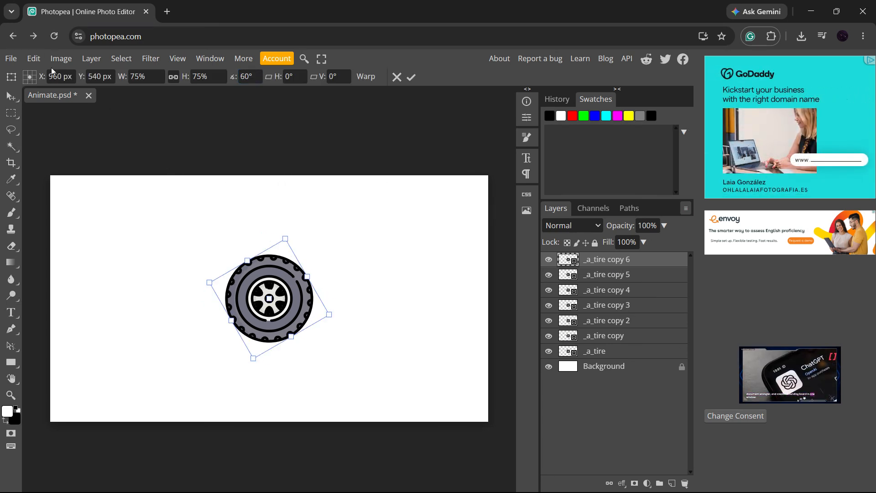
Step: Open the GIF export settings for the tire animation and set the playback speed to 212%
{"action": "left_click", "coordinate": [11, 59]}
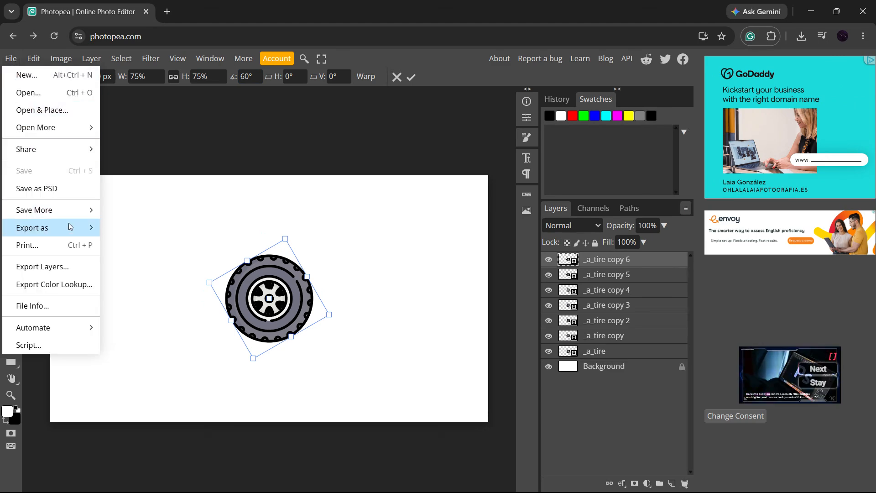
{"action": "mouse_move", "coordinate": [70, 226]}
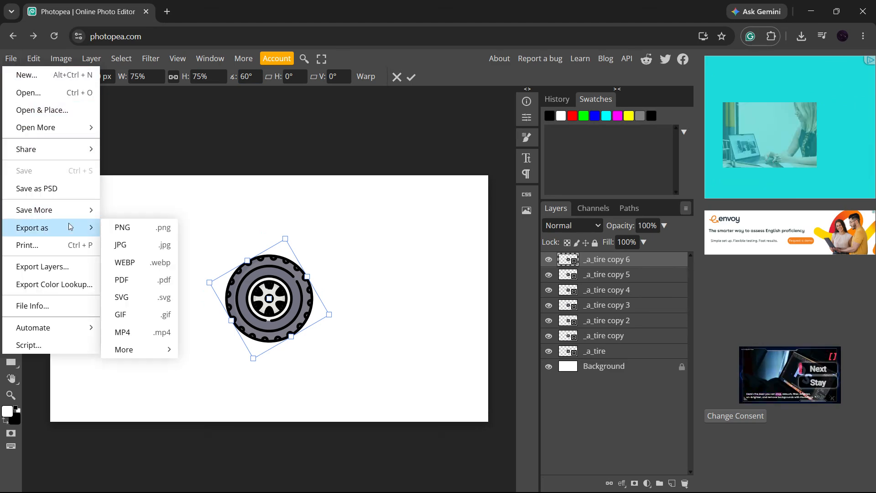
{"action": "left_click", "coordinate": [167, 316]}
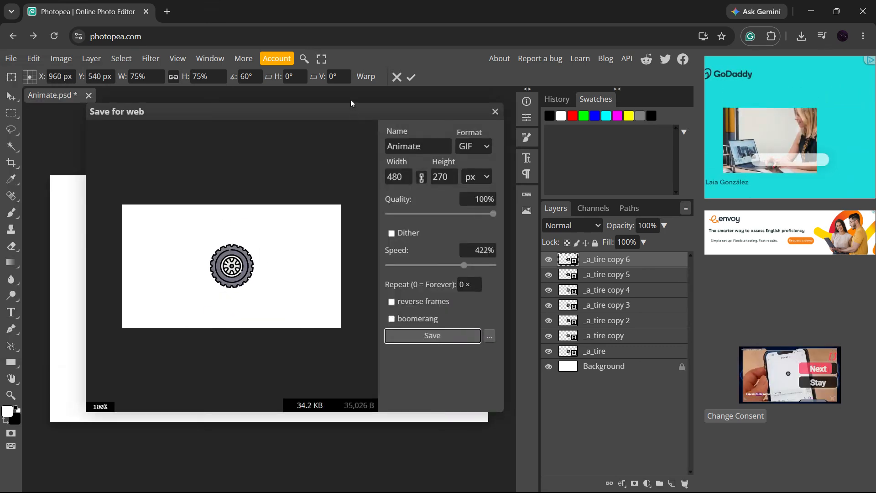
{"action": "left_click_drag", "start_coordinate": [335, 117], "coordinate": [405, 87]}
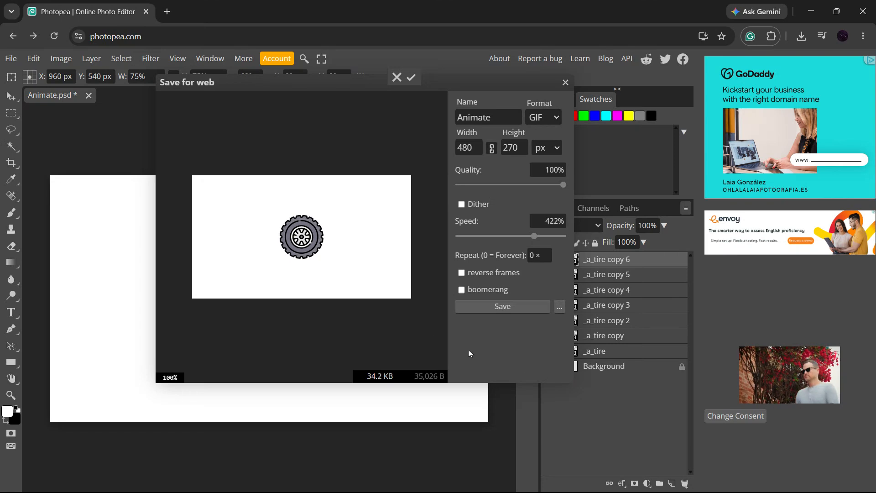
{"action": "mouse_move", "coordinate": [311, 239]}
{"action": "left_mouse_down"}
{"action": "mouse_move", "coordinate": [316, 257]}
{"action": "mouse_move", "coordinate": [305, 250]}
{"action": "left_mouse_up"}
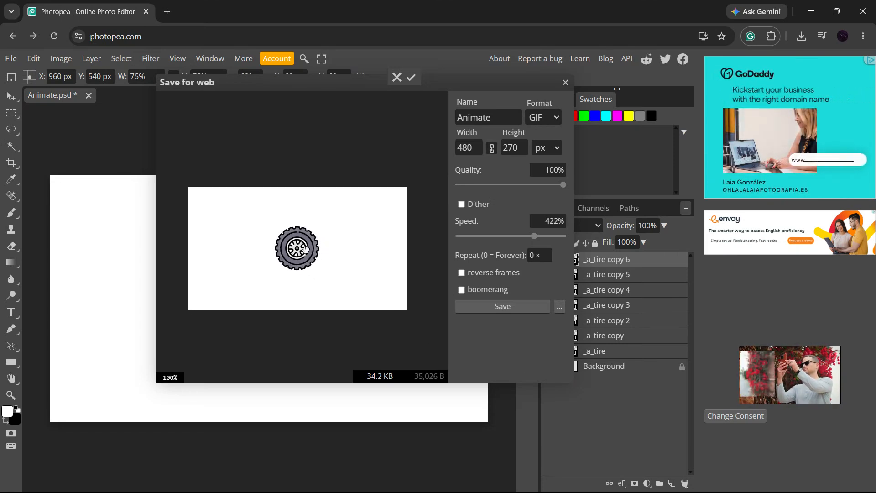
{"action": "scroll", "coordinate": [305, 248], "scroll_direction": "up", "scroll_amount": 1}
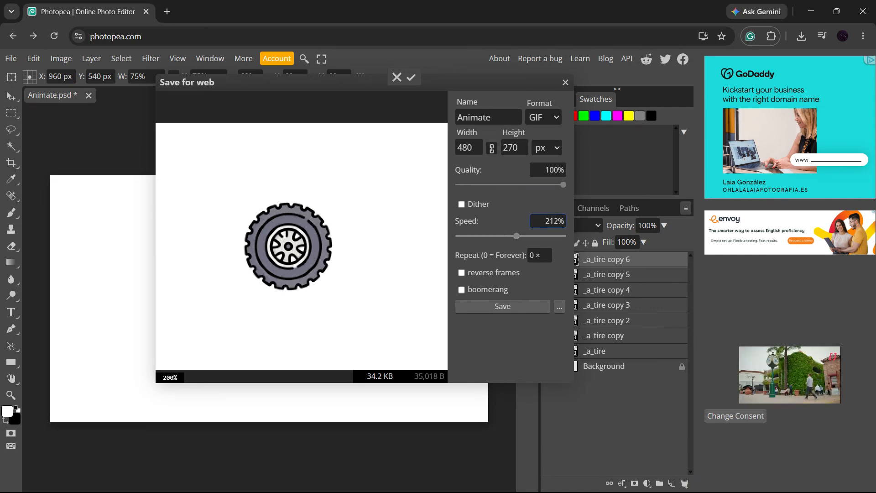
Step: Turn on reverse frames and boomerang for the GIF, and save it under the name Animate
{"action": "left_click", "coordinate": [462, 273]}
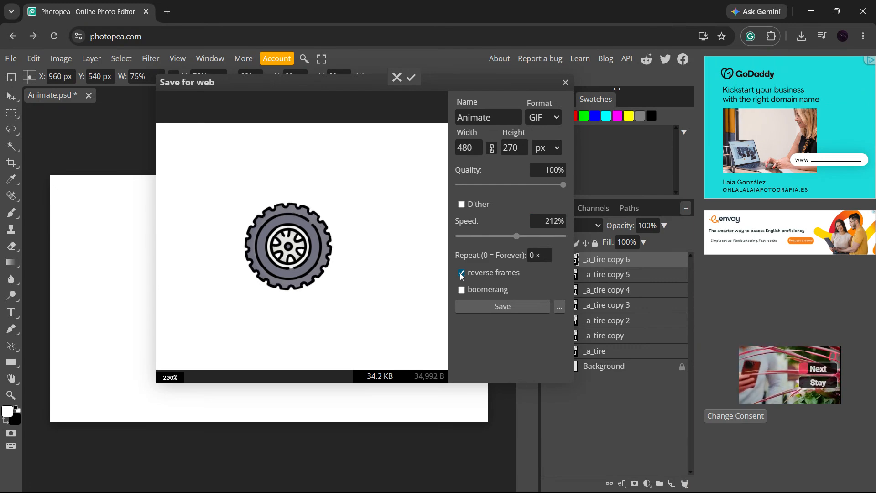
{"action": "left_click", "coordinate": [461, 290]}
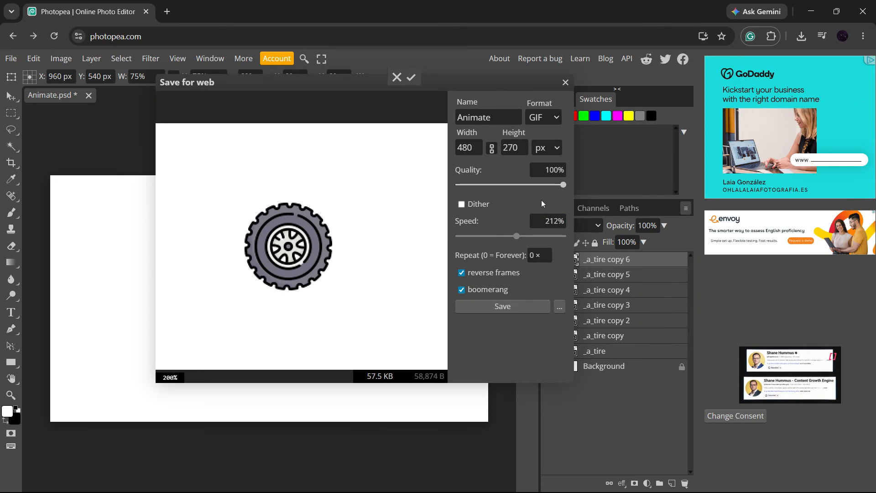
{"action": "left_click", "coordinate": [499, 304]}
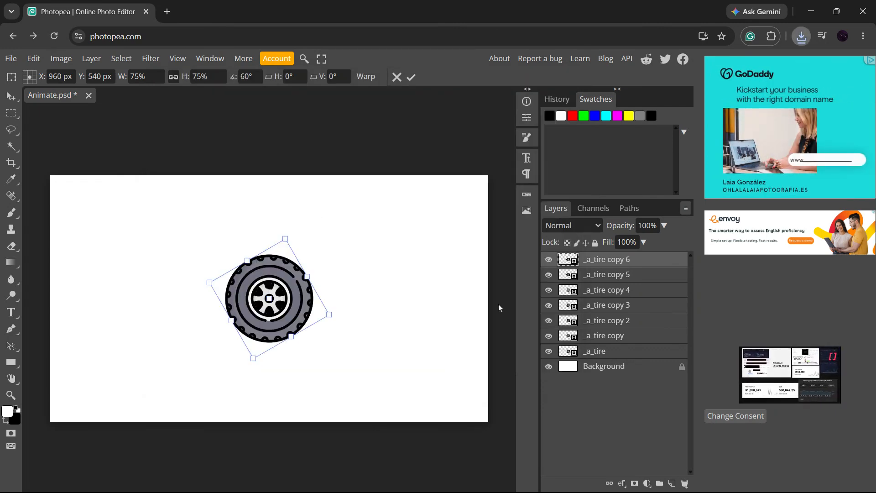